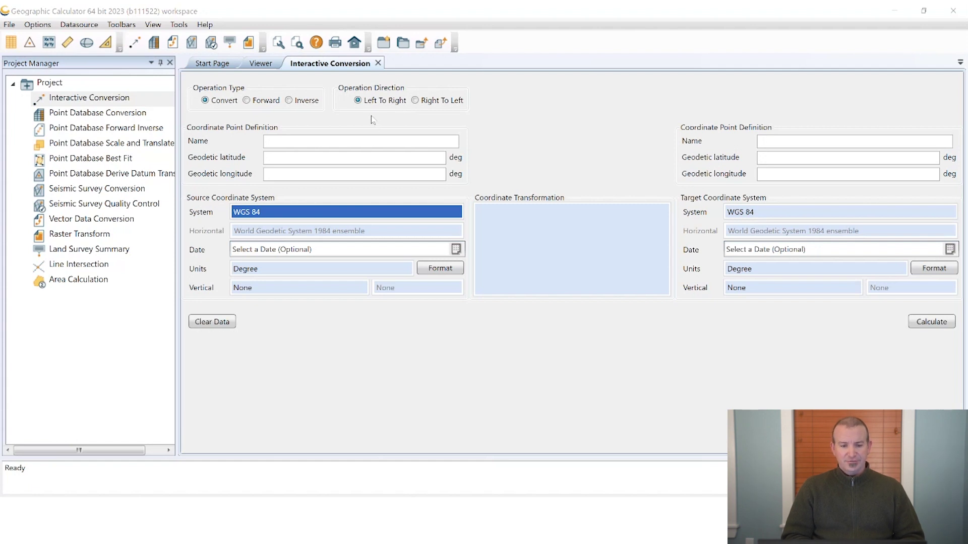
# - Open the full Coordinate System browser for the source system, with no geographic-area filter
pyautogui.click(365, 154)
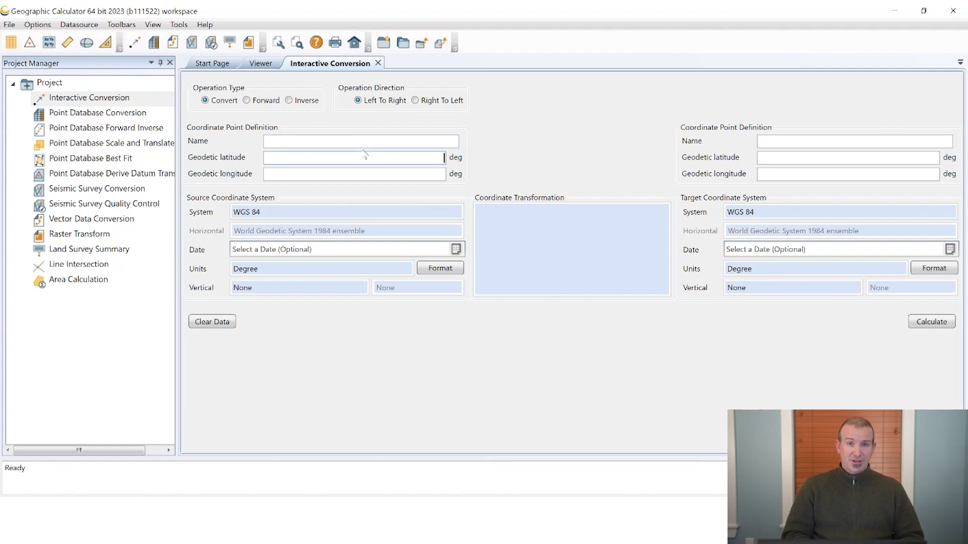
pyautogui.click(295, 211)
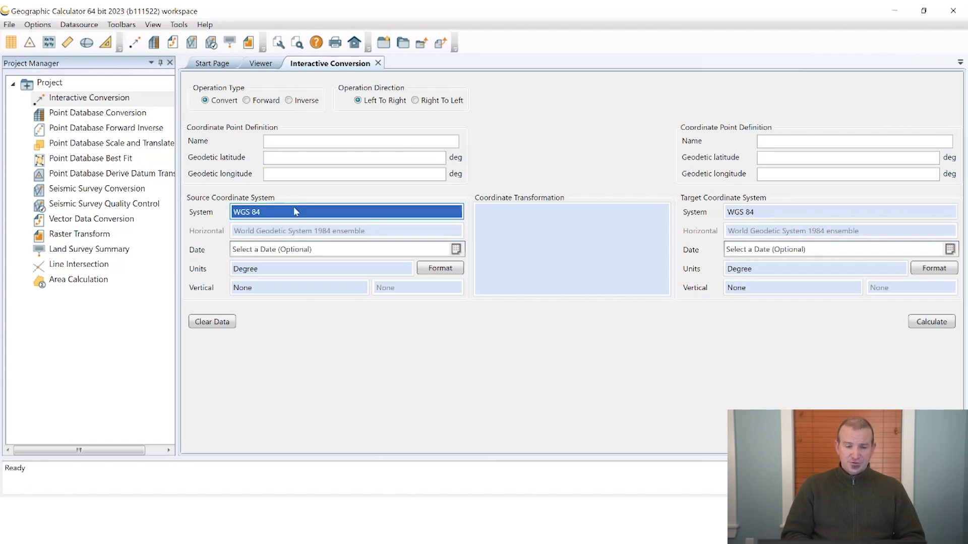
pyautogui.doubleClick(294, 208)
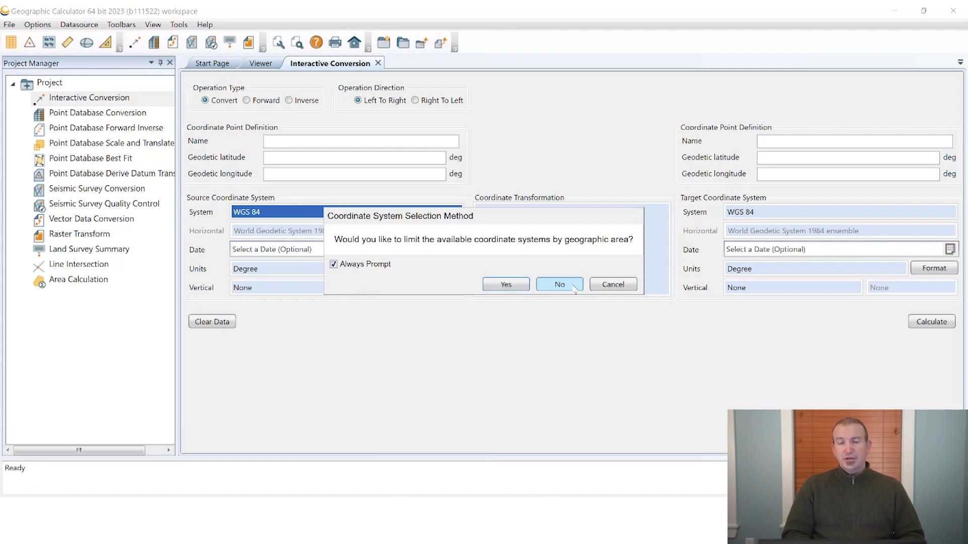
pyautogui.click(560, 284)
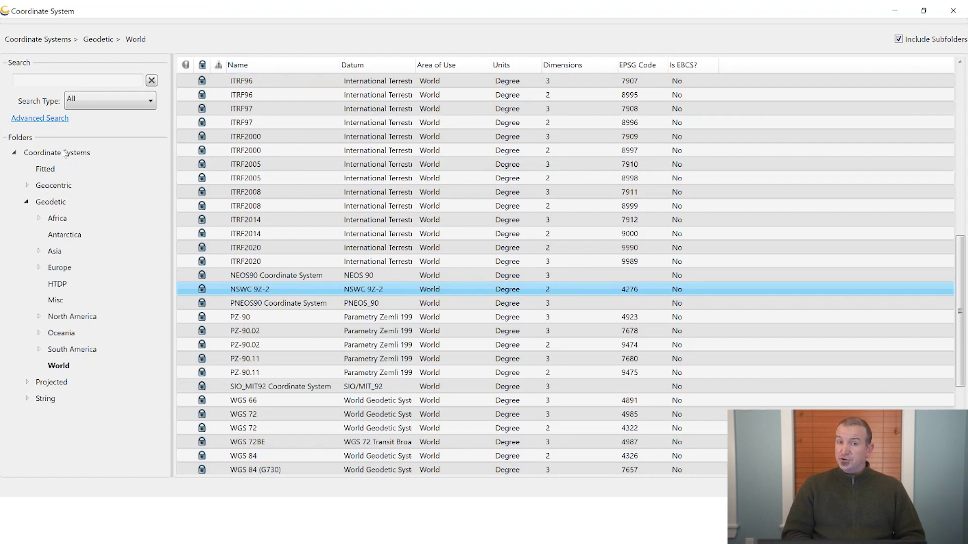
# - Pick NAD27 from Geodetic > North America, with subfolders excluded, as the source system
pyautogui.click(66, 154)
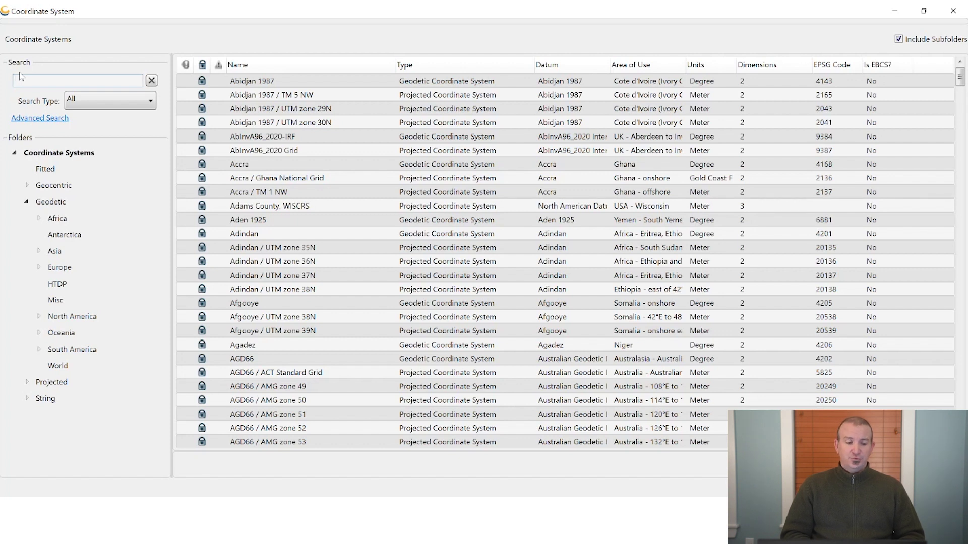
pyautogui.click(71, 317)
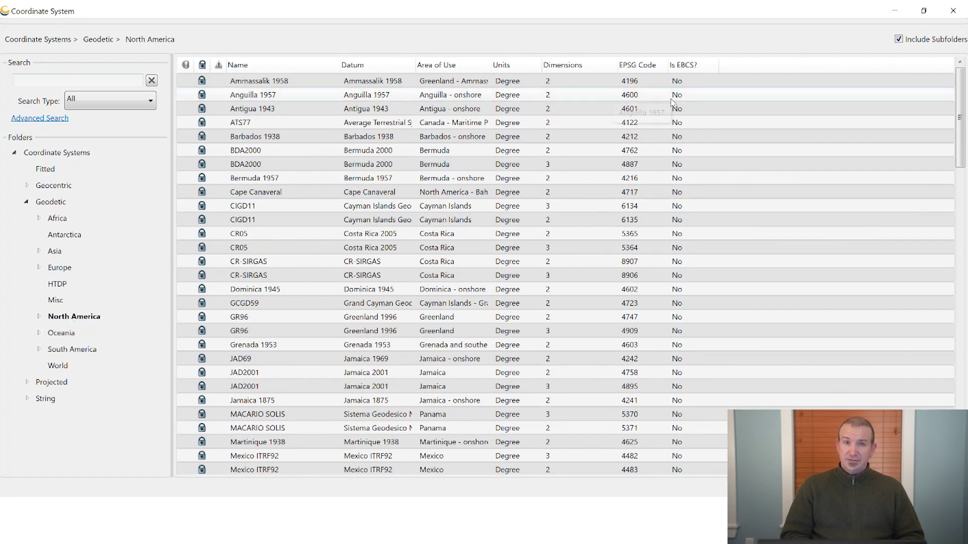
pyautogui.click(900, 41)
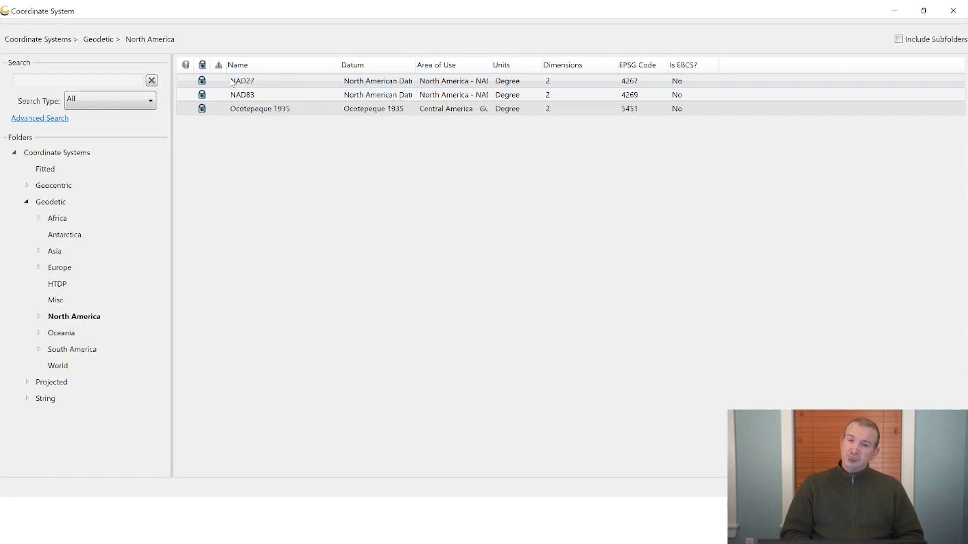
pyautogui.doubleClick(232, 82)
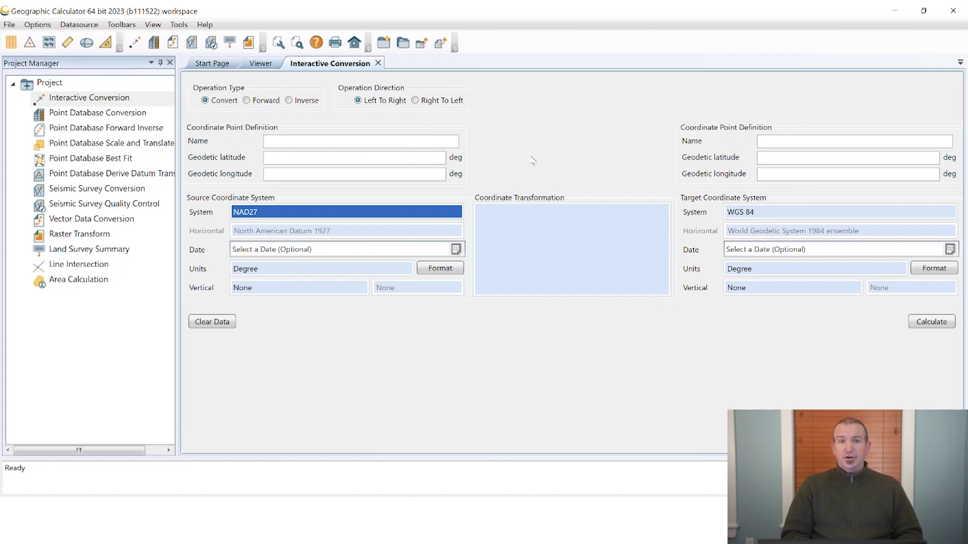
# - Enter the NAD27 source point as latitude 44 and longitude -70
pyautogui.click(414, 157)
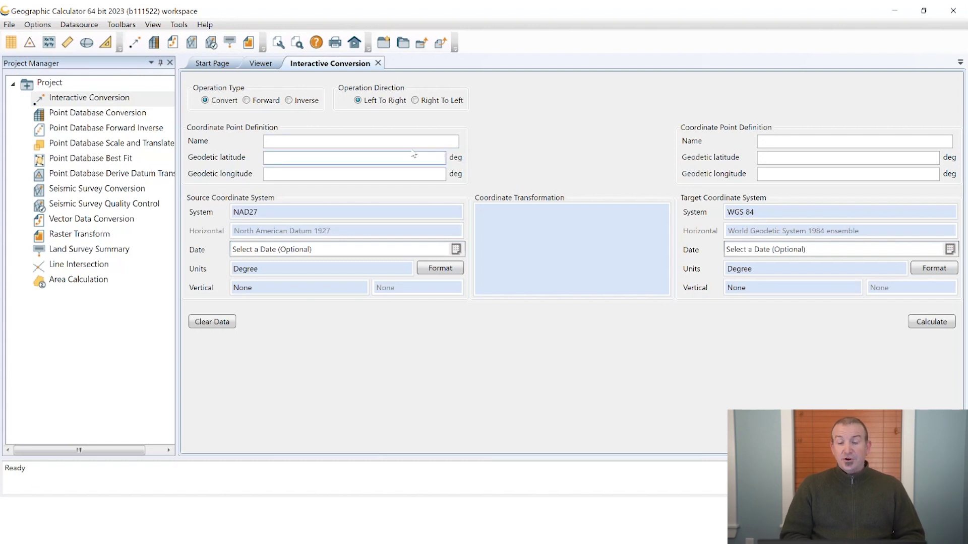
pyautogui.write('44')
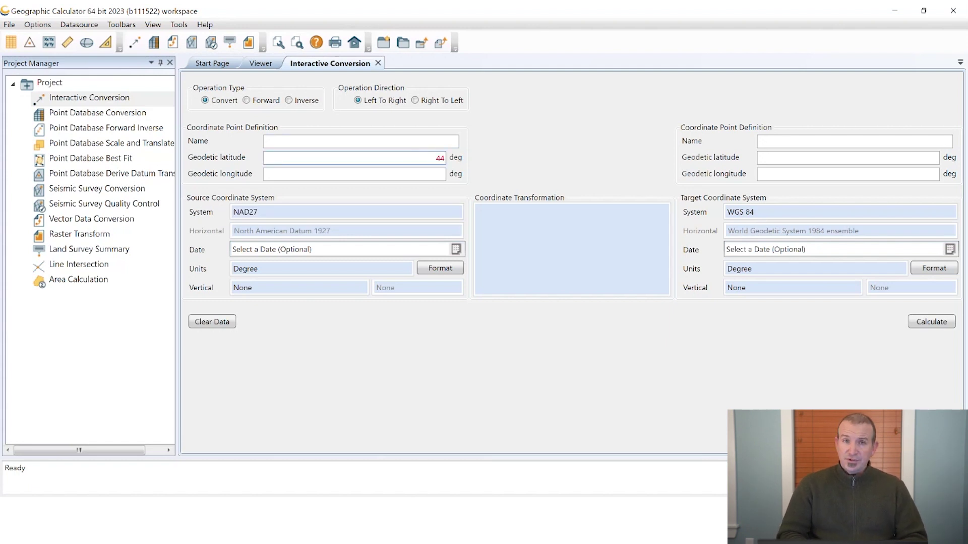
pyautogui.click(409, 176)
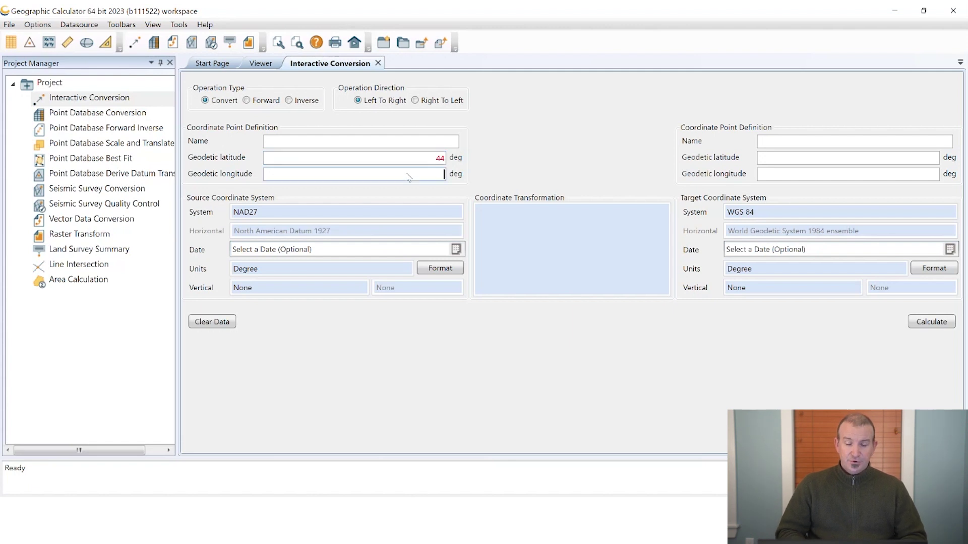
pyautogui.write('-70')
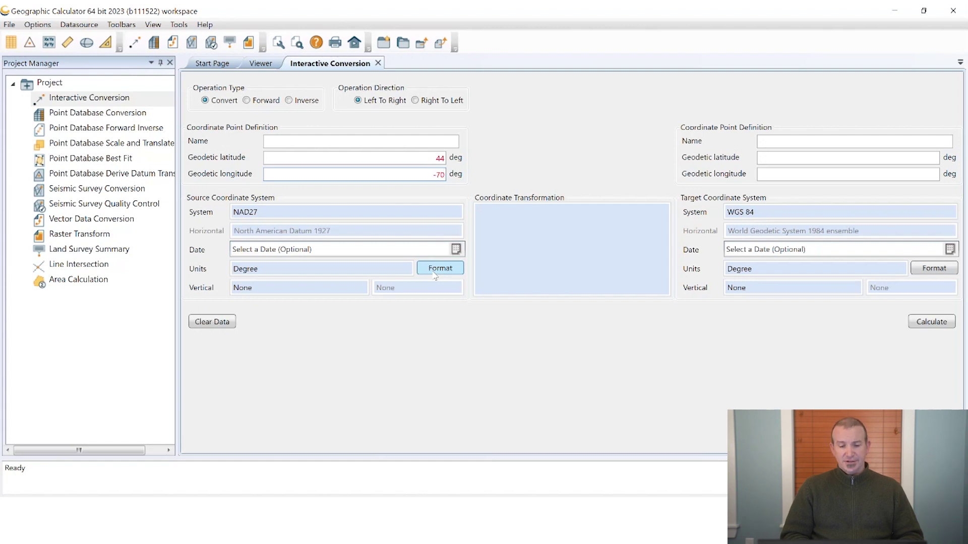
pyautogui.doubleClick(775, 211)
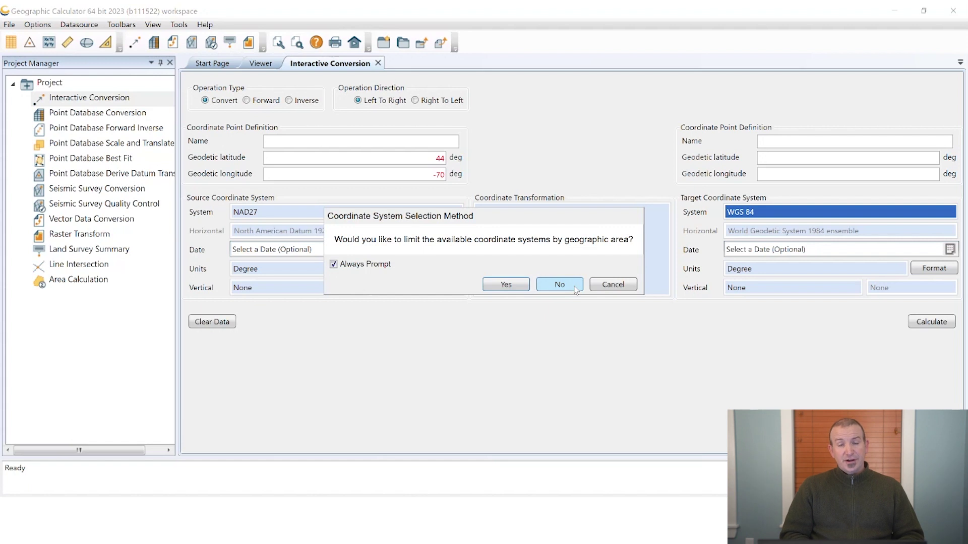
# - Browse the unfiltered catalogue to the United States geodetic systems under North America
pyautogui.click(575, 288)
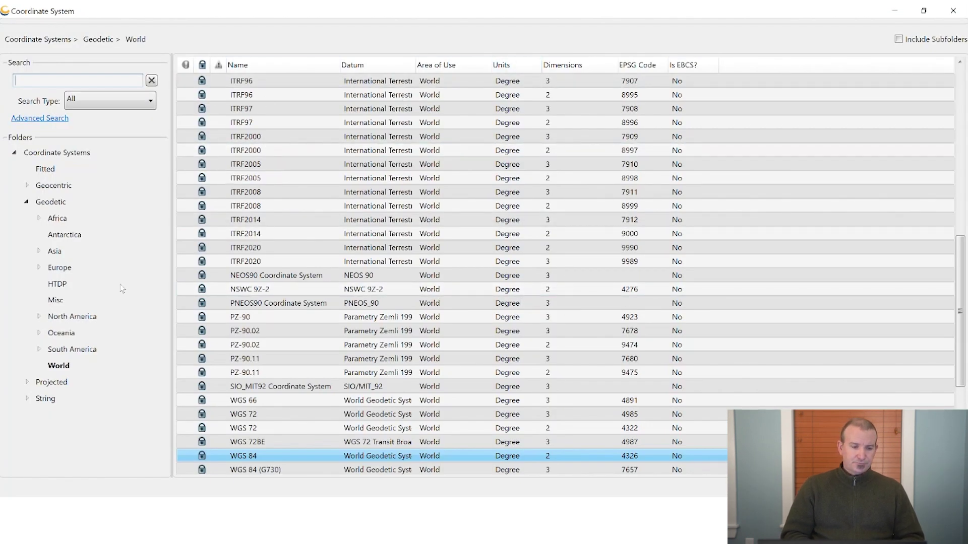
pyautogui.click(74, 317)
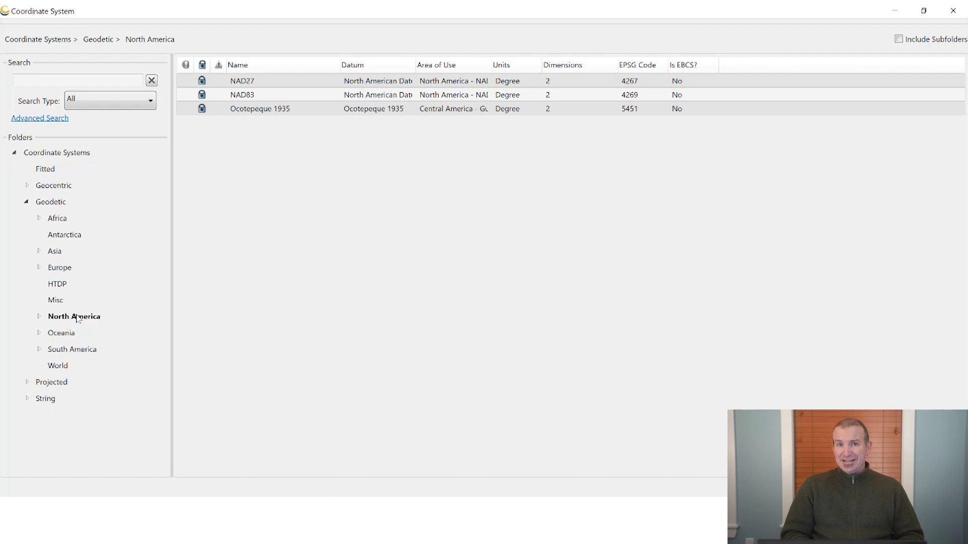
pyautogui.click(39, 317)
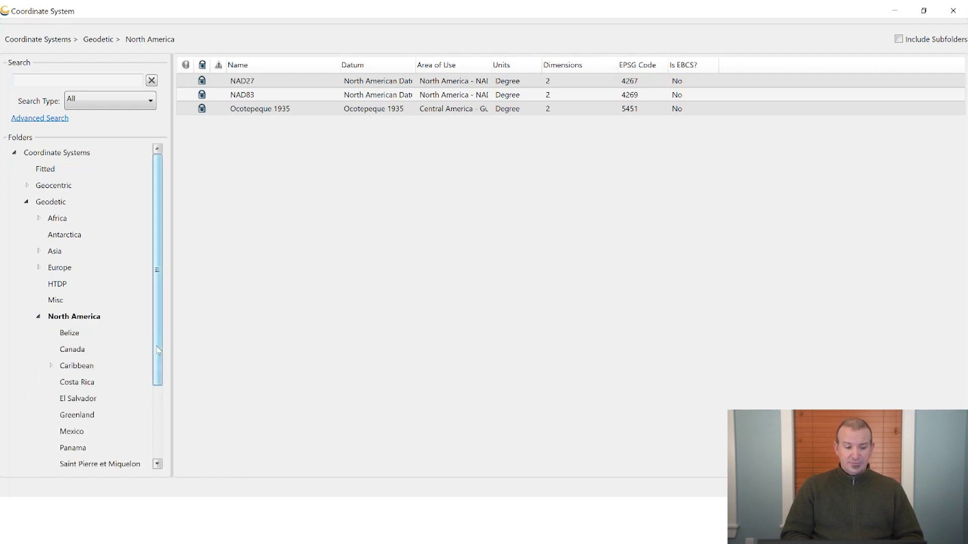
pyautogui.scroll(-2, 88, 419)
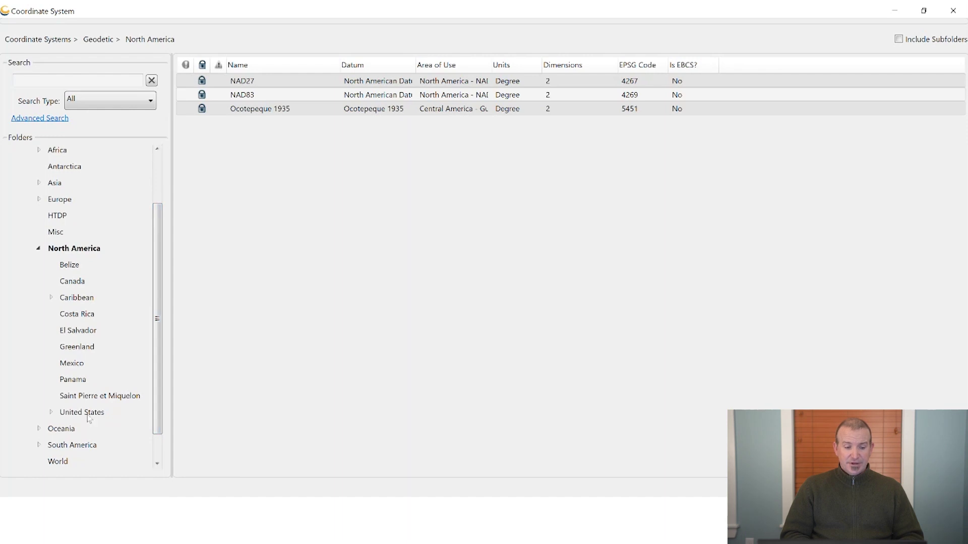
pyautogui.click(88, 417)
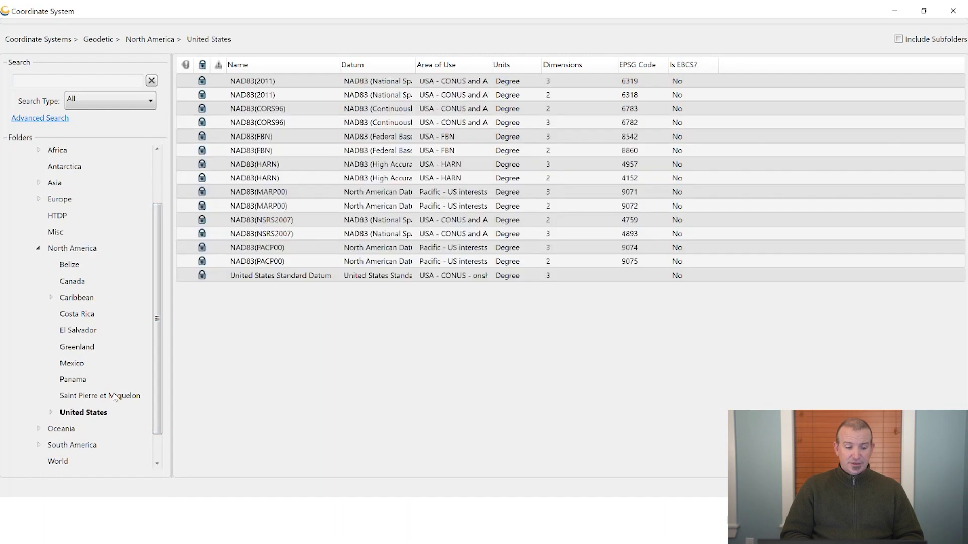
# - Check the NAD83(2011) system details, then set NAD83(2011) as the target system
pyautogui.rightClick(261, 86)
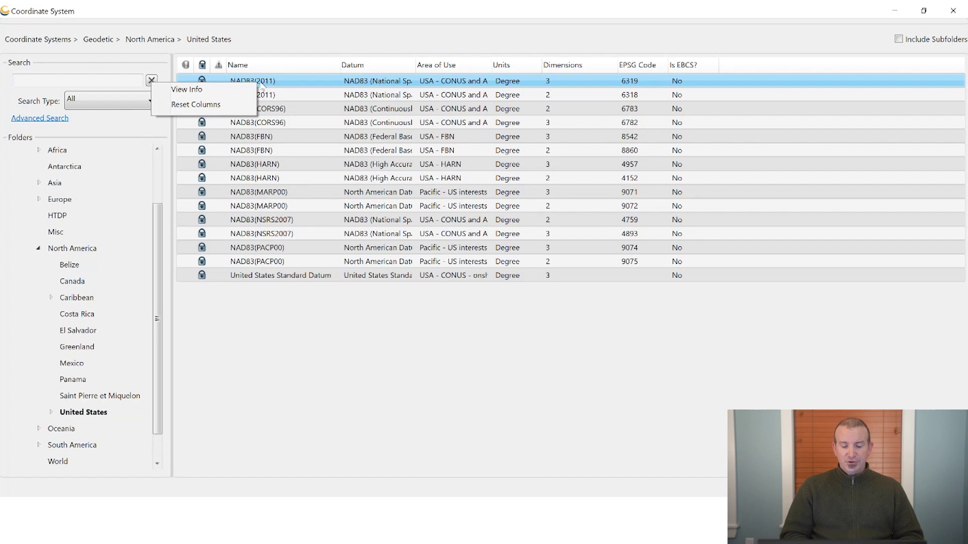
pyautogui.click(230, 93)
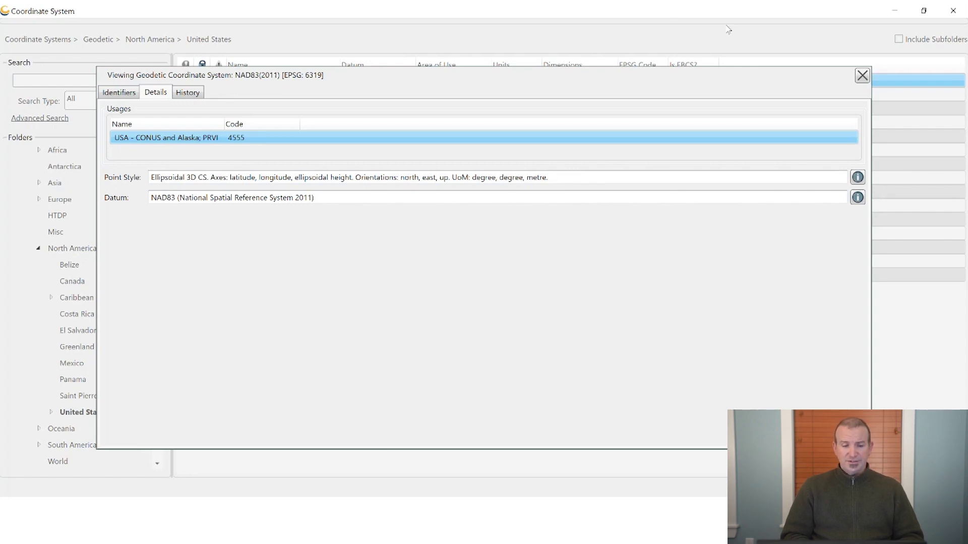
pyautogui.click(862, 75)
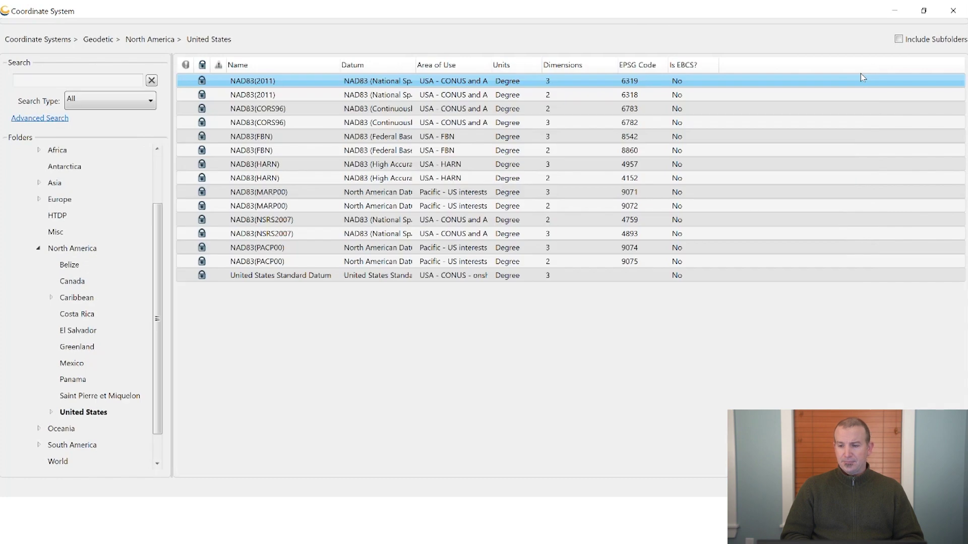
pyautogui.doubleClick(285, 82)
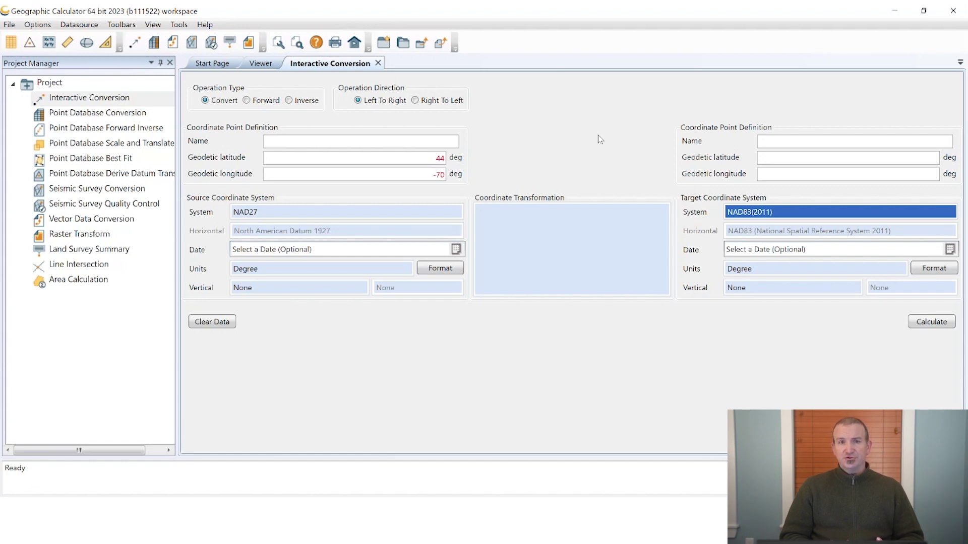
# - Browse the transformation folders (NADCON 5, via WGS 84, geocentric translations) for NAD27 to NAD83(2011)
pyautogui.doubleClick(568, 236)
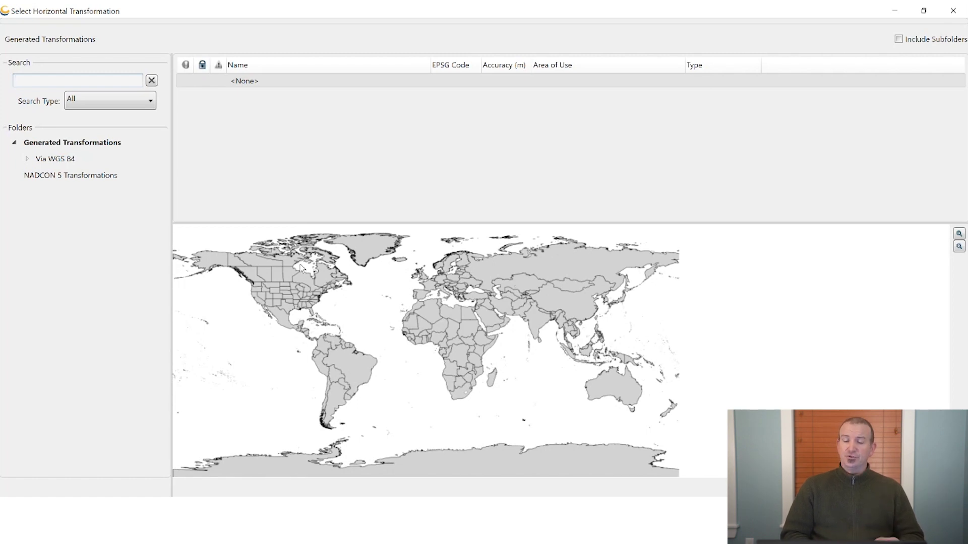
pyautogui.click(95, 177)
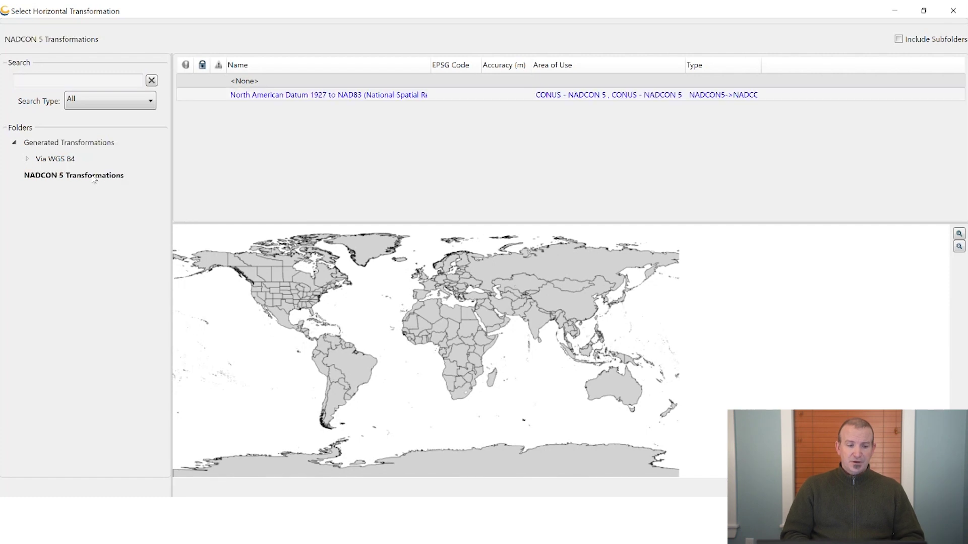
pyautogui.click(28, 160)
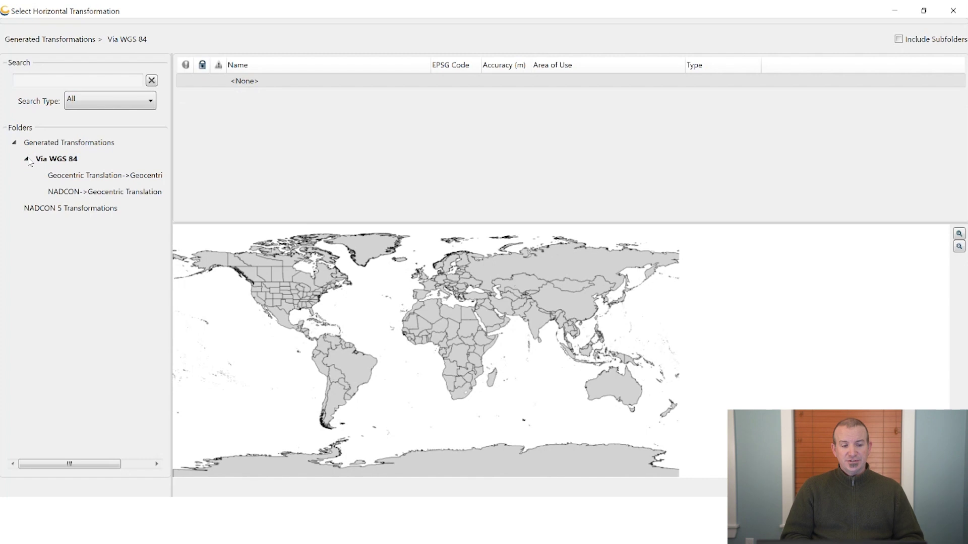
pyautogui.click(70, 178)
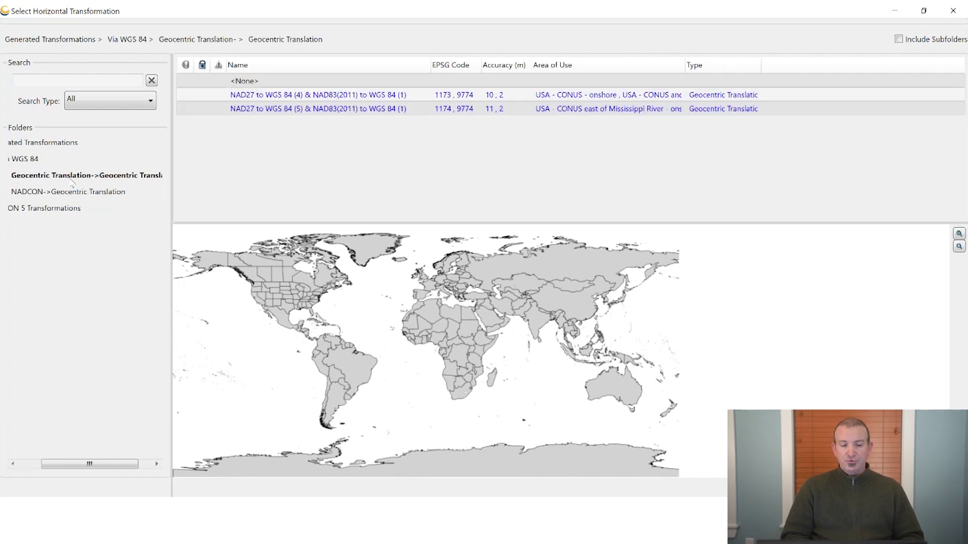
pyautogui.click(56, 209)
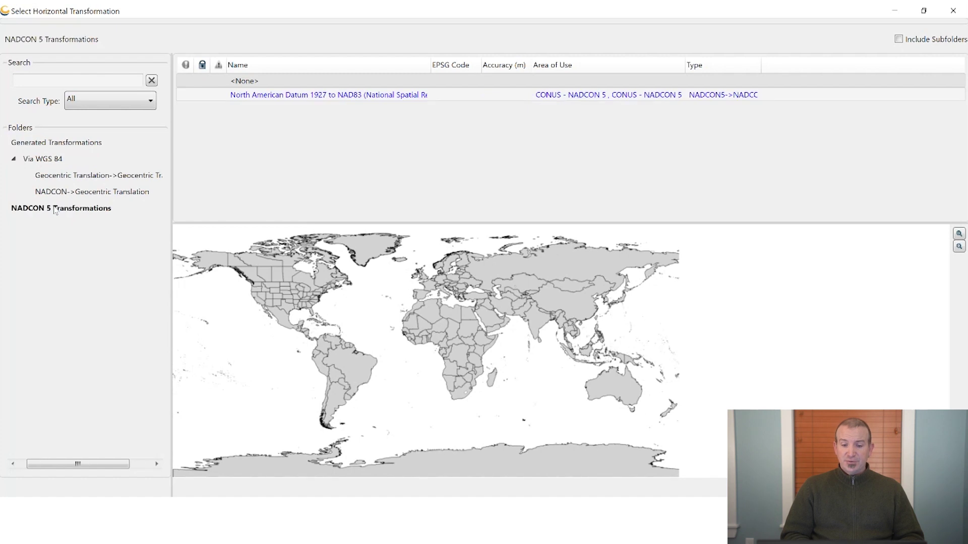
# - Review the NADCON 5 Transformations details and apply that chain to the conversion
pyautogui.rightClick(271, 98)
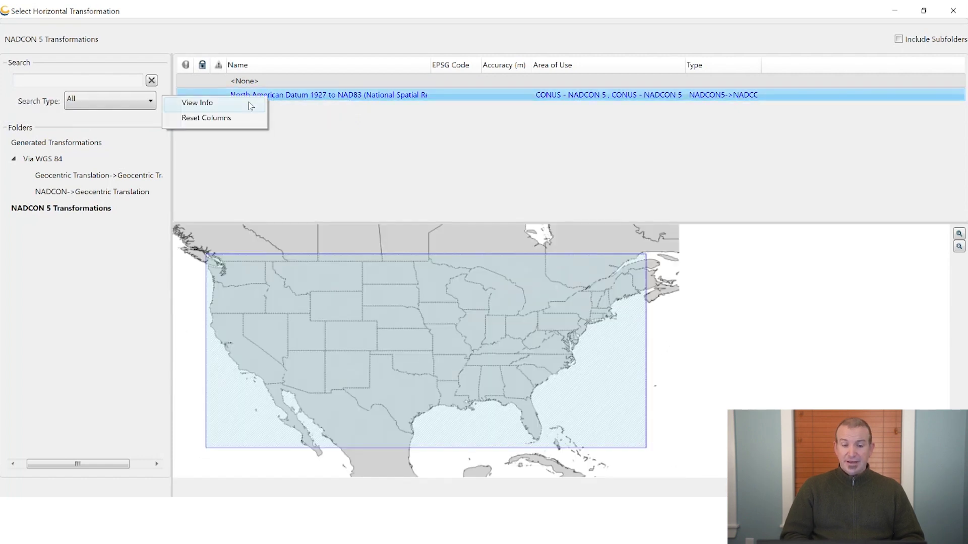
pyautogui.click(250, 104)
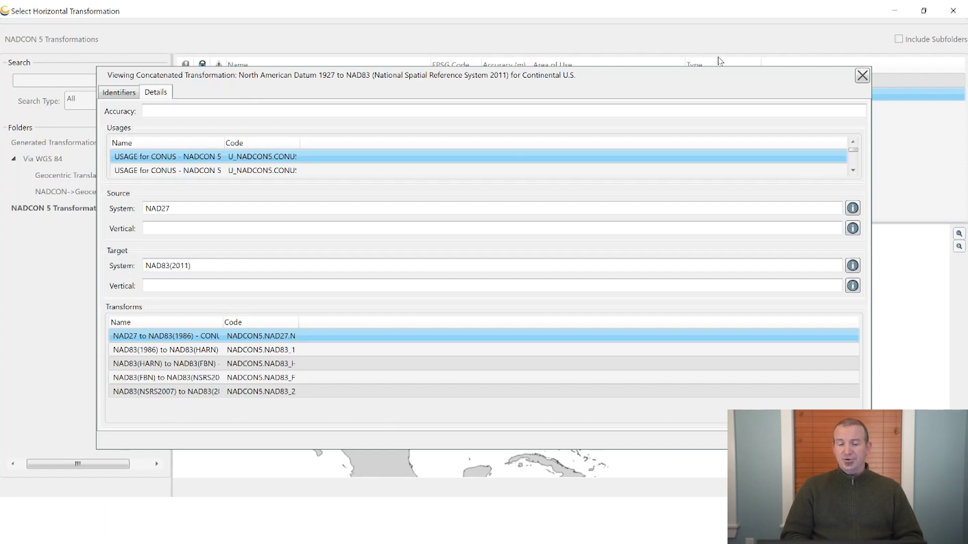
pyautogui.click(862, 75)
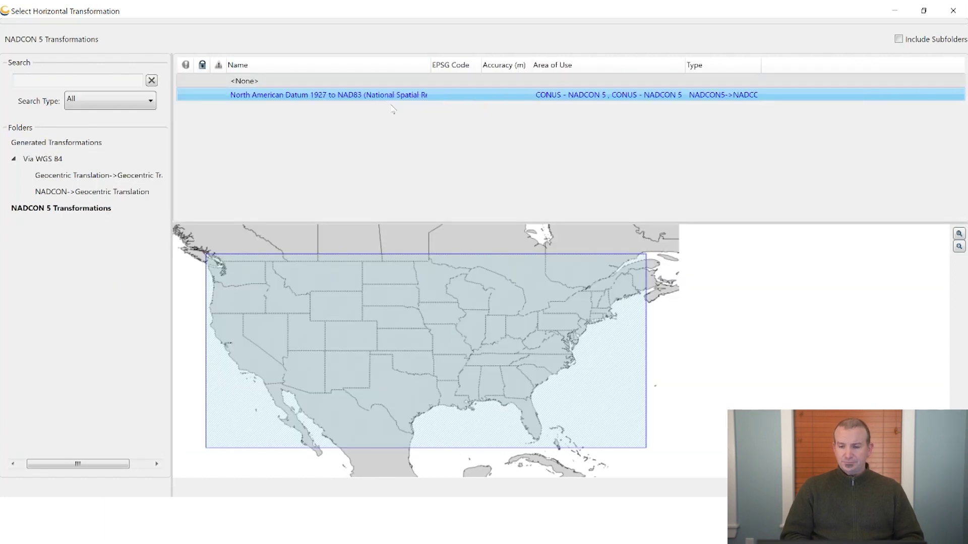
pyautogui.doubleClick(351, 98)
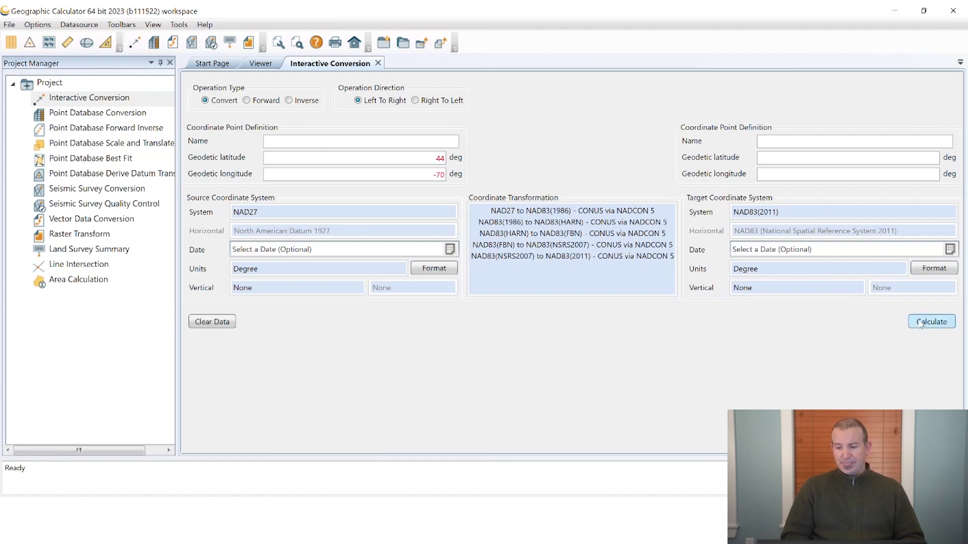
# - Calculate the NAD83(2011) result 44.00007542, -69.99949178 and open the target display format settings
pyautogui.click(921, 323)
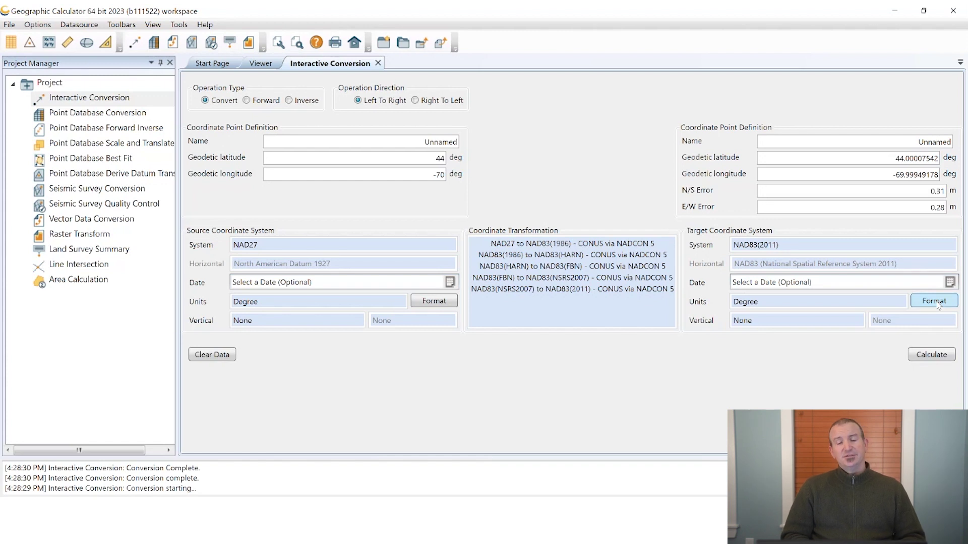
pyautogui.click(934, 302)
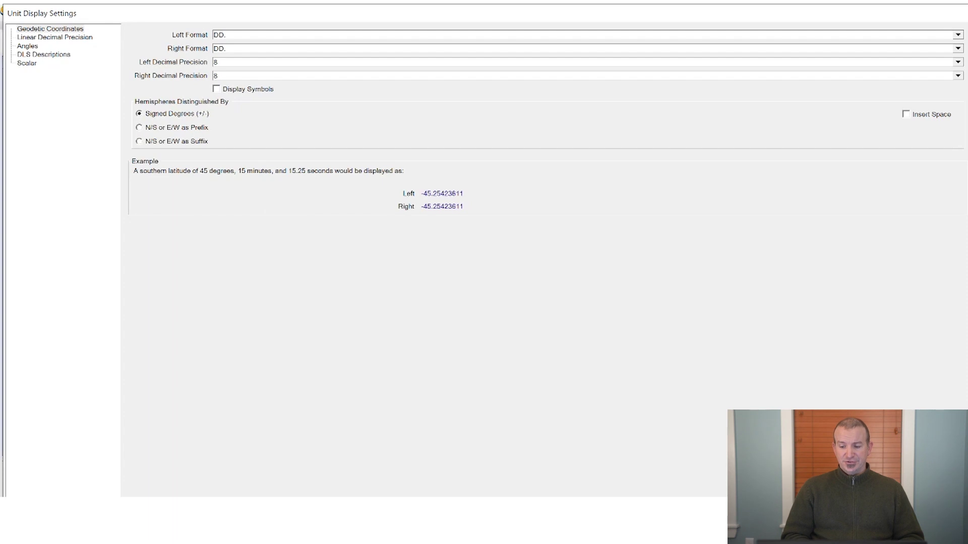
pyautogui.press('Return')
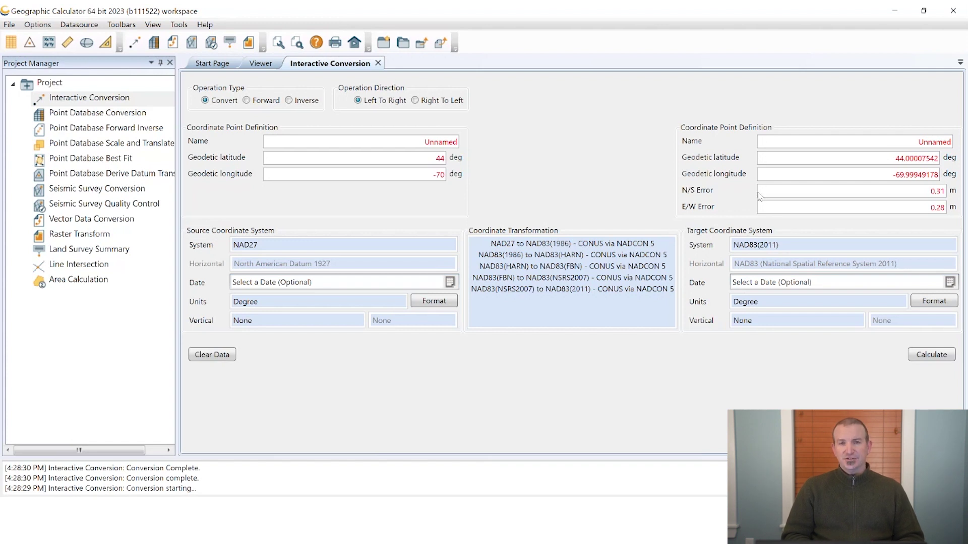
# - Recalculate the conversion to refresh the target, check the point's options, and bring up the File menu
pyautogui.click(912, 356)
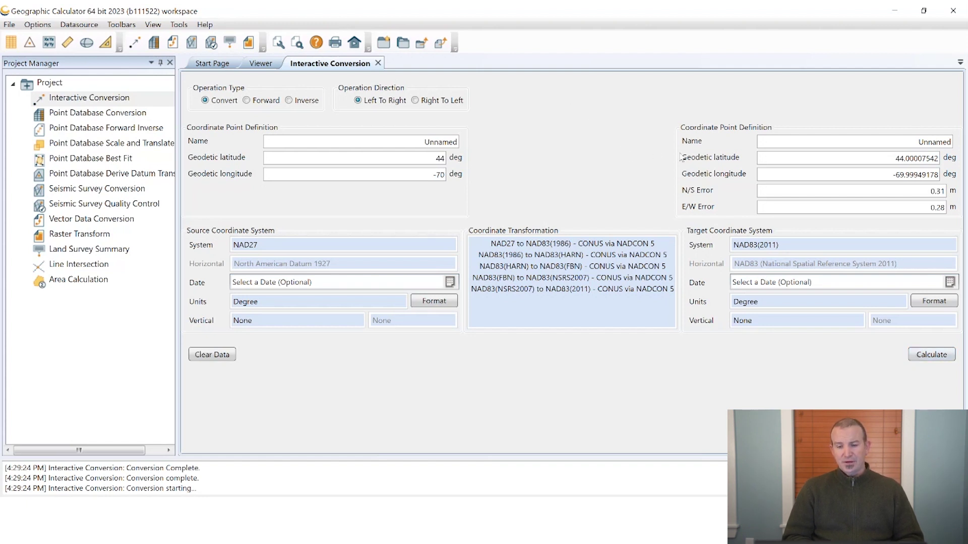
pyautogui.rightClick(709, 164)
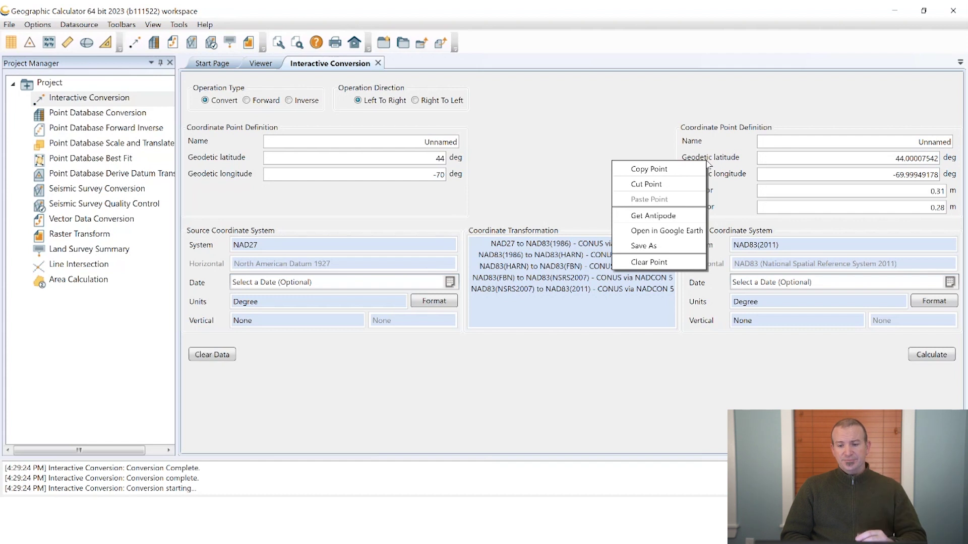
pyautogui.click(609, 111)
pyautogui.click(9, 25)
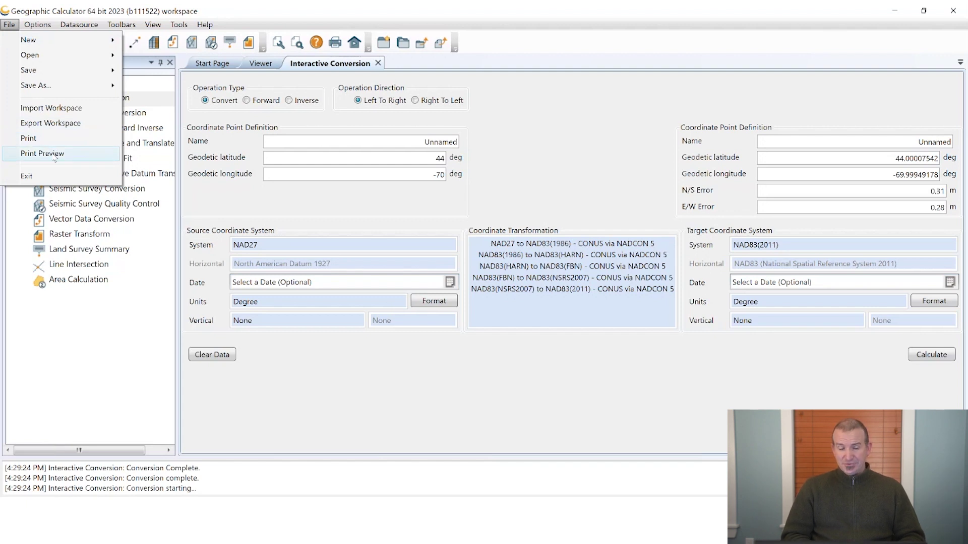
# - Preview the Interactive Conversion Report, then close the print preview
pyautogui.click(54, 158)
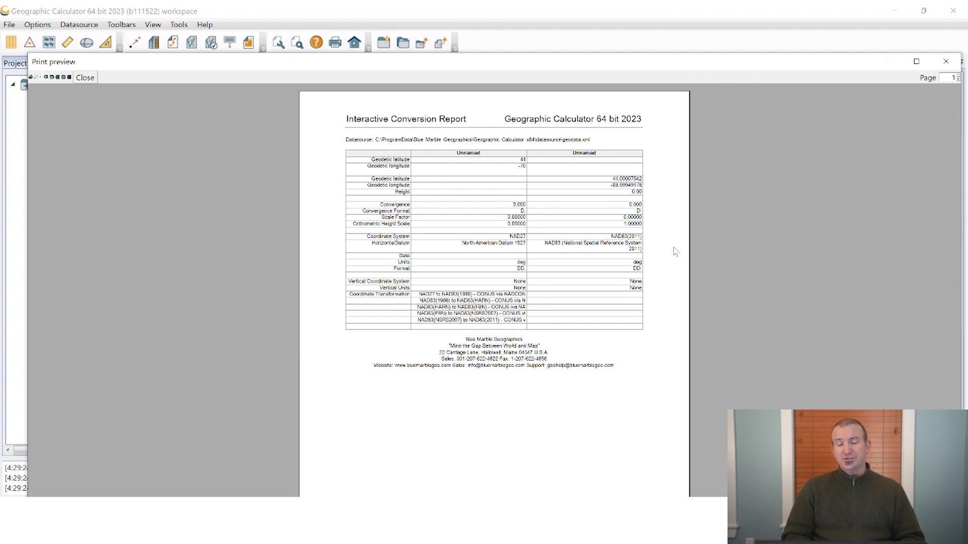
pyautogui.click(946, 63)
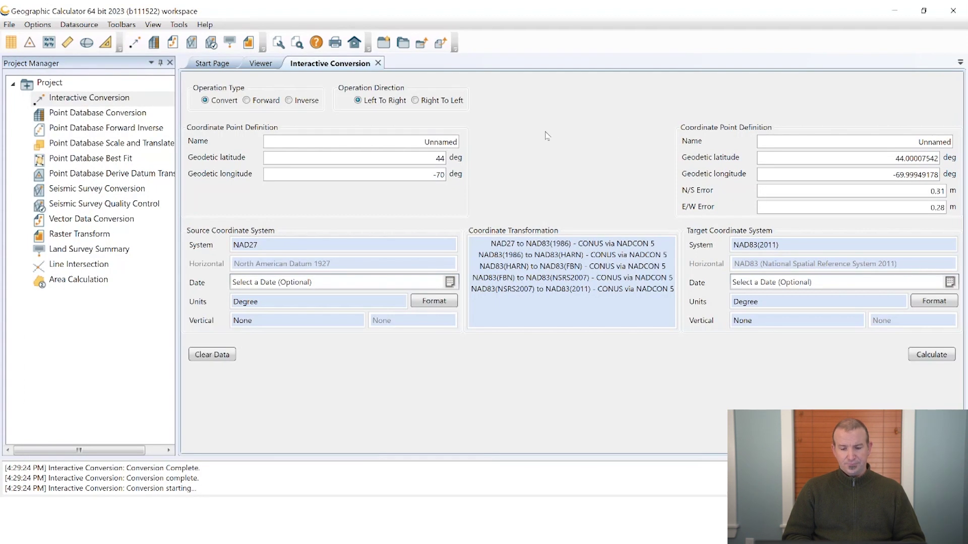